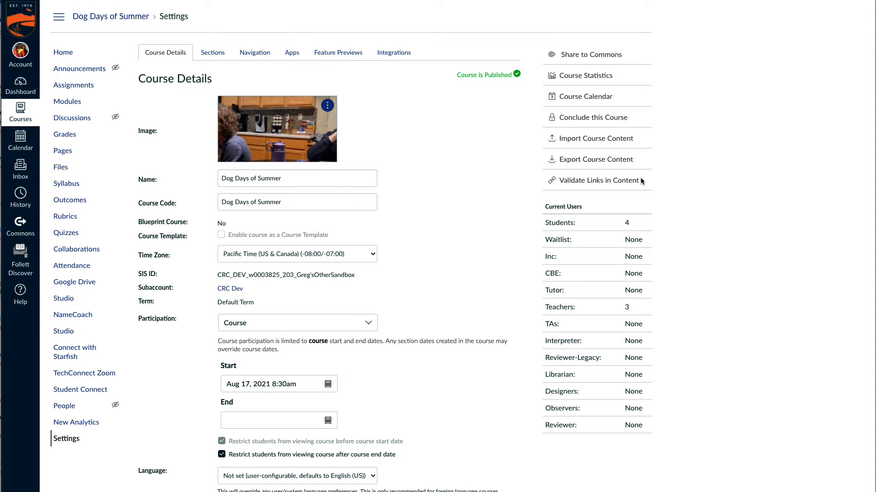
- Enable the course grading scheme and go to the course's grading scheme management page
scroll(420, 246, down, 7)
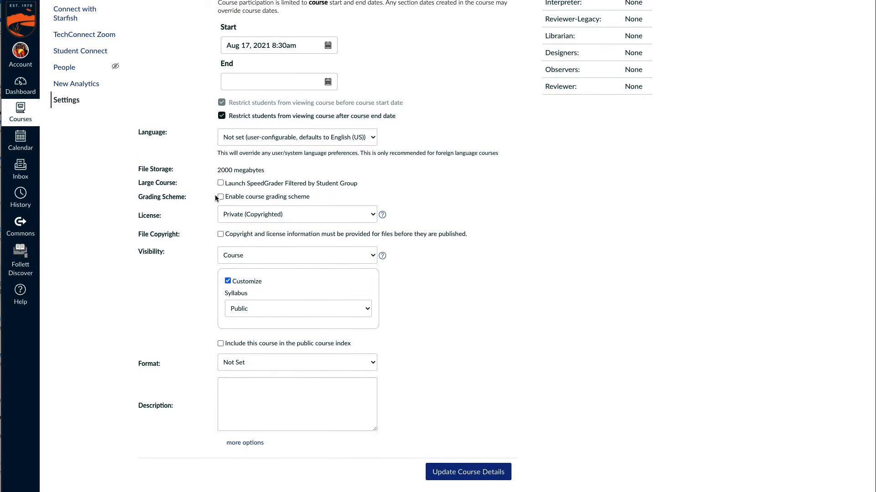
click(232, 197)
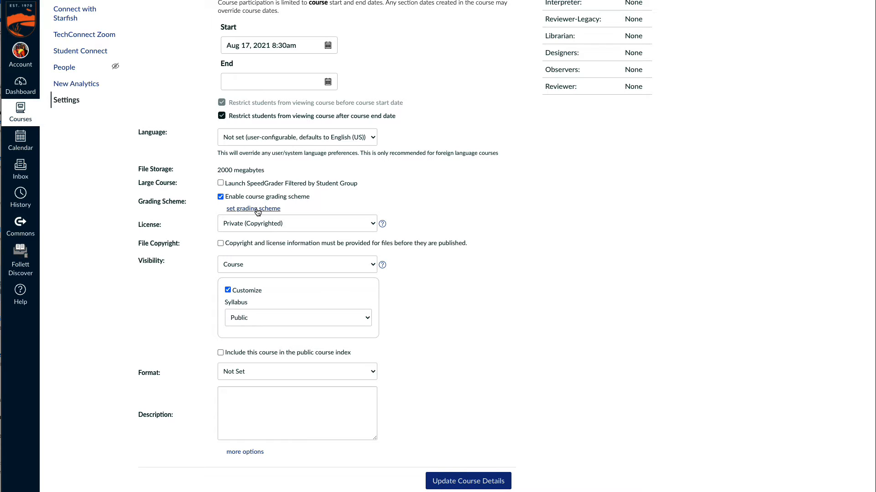
click(257, 209)
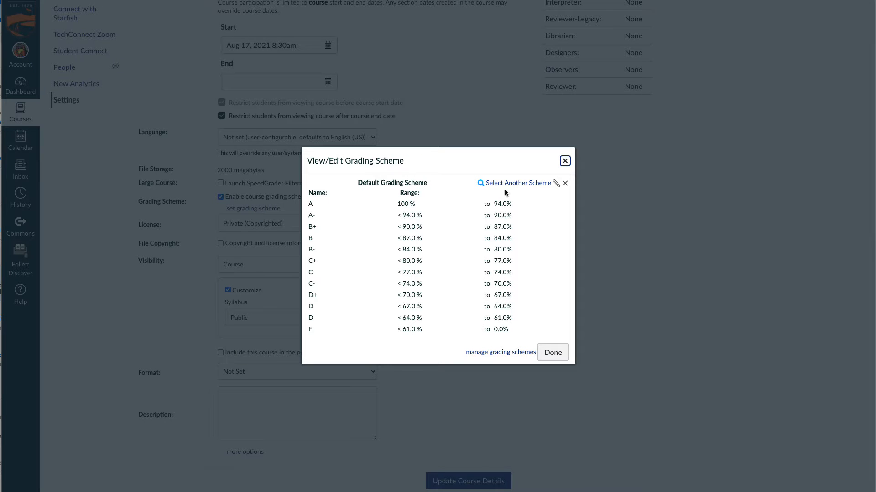
click(510, 353)
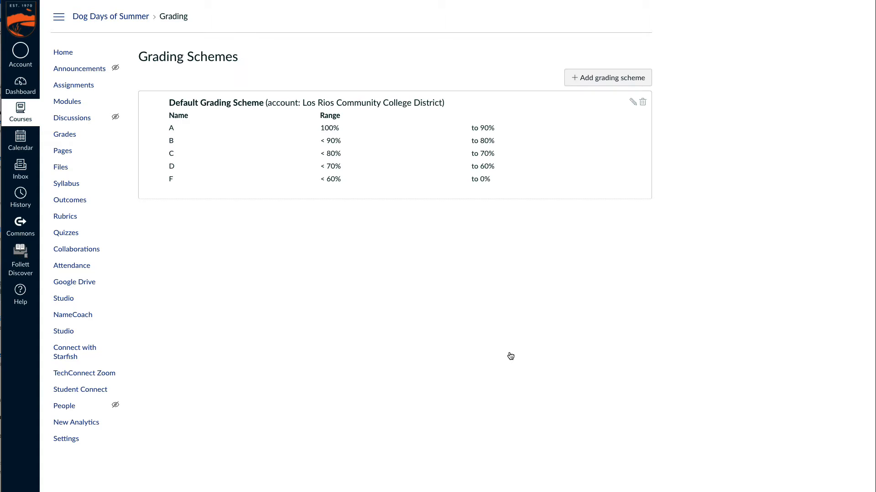
- Add a new grading scheme named "Safe or Not Safe"
click(603, 85)
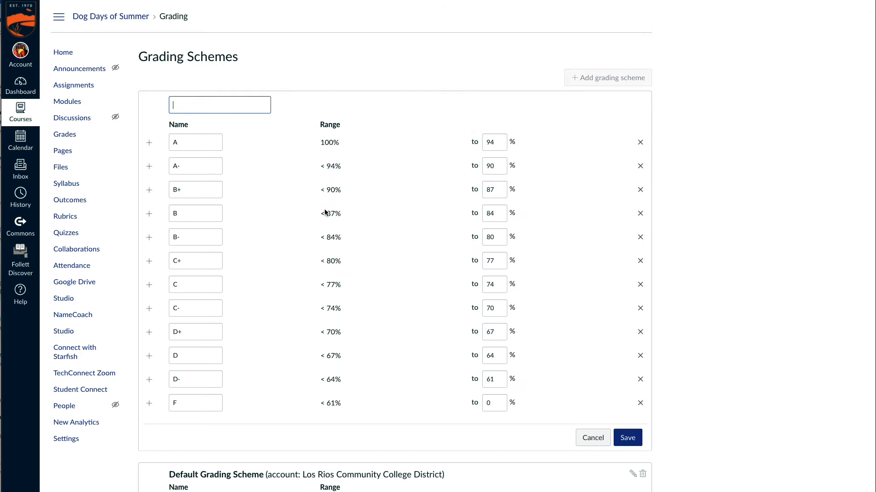
text(Safe or Not Safe)
key(Tab)
key(Tab)
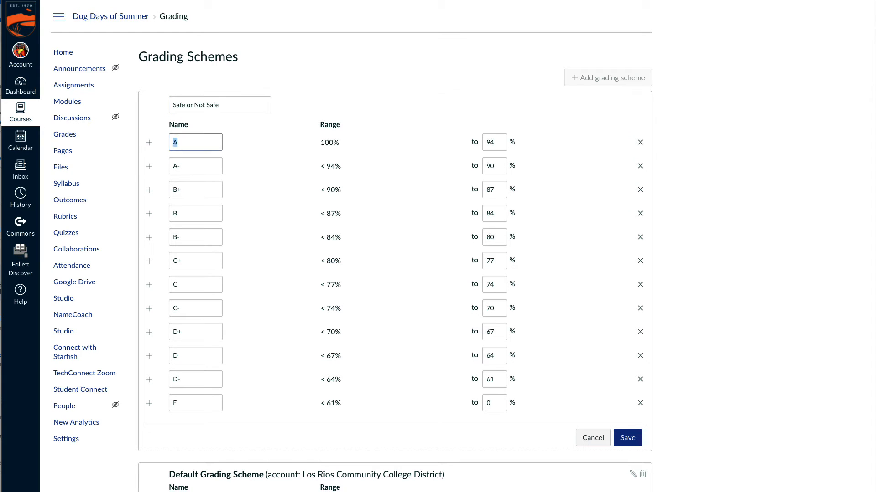
- Rename the scheme's first grade "Safe" and set its lower limit to 100%
text(Safe)
key(Tab)
text(1)
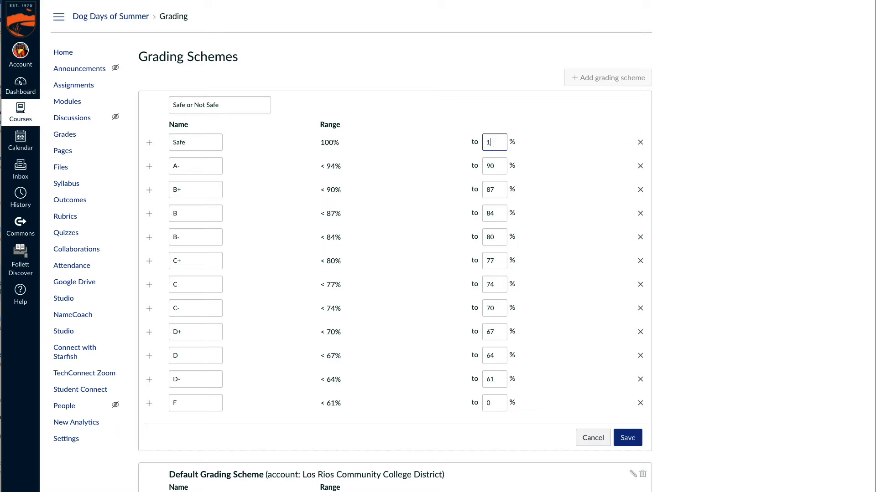
key(Tab)
key(Tab)
key(Tab)
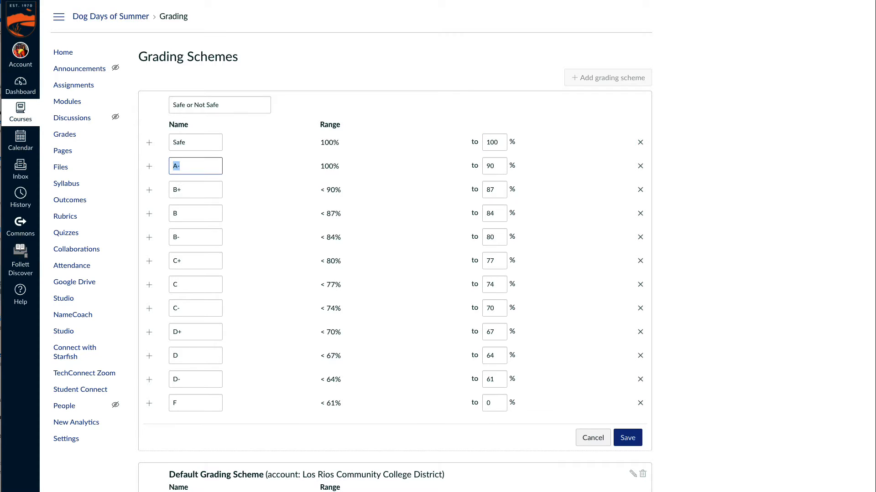
- Rename the scheme's second grade "Not Safe" and set its lower limit to 0%
text(Not Safe)
key(Tab)
text(0)
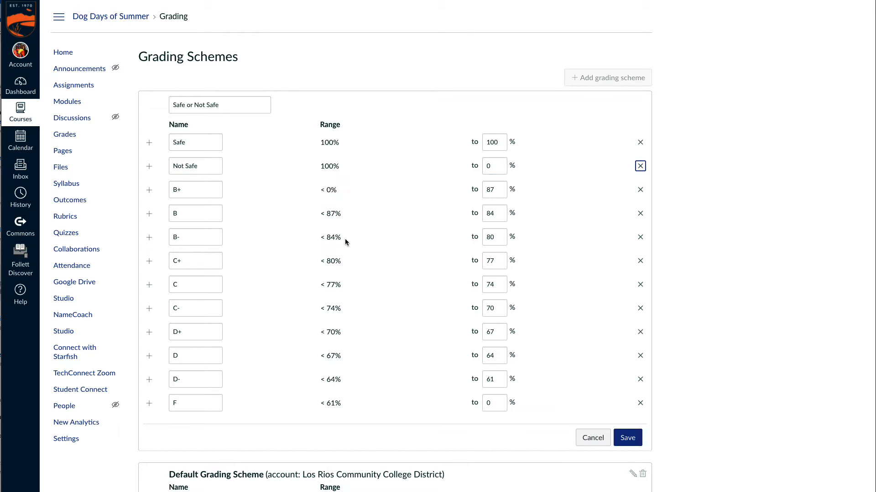
- Delete all remaining grade rows from B+ down to F and save the grading scheme
click(641, 189)
click(640, 189)
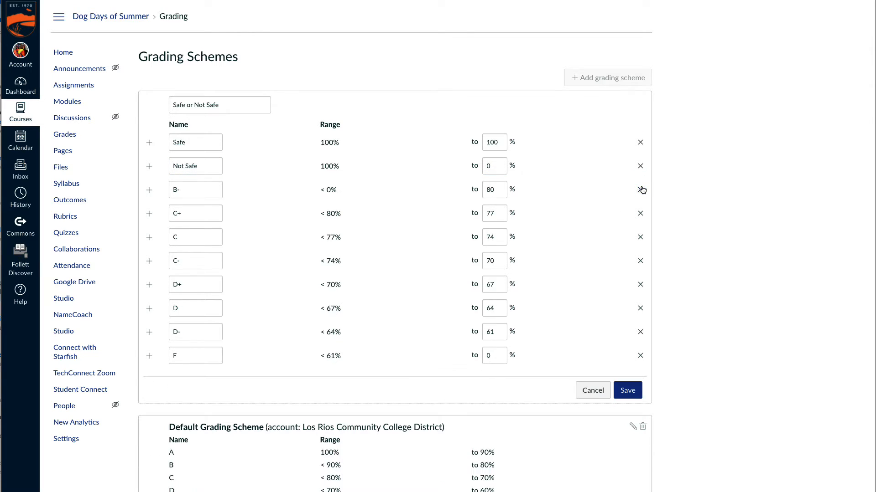
click(641, 189)
click(641, 189)
click(641, 189)
click(641, 189)
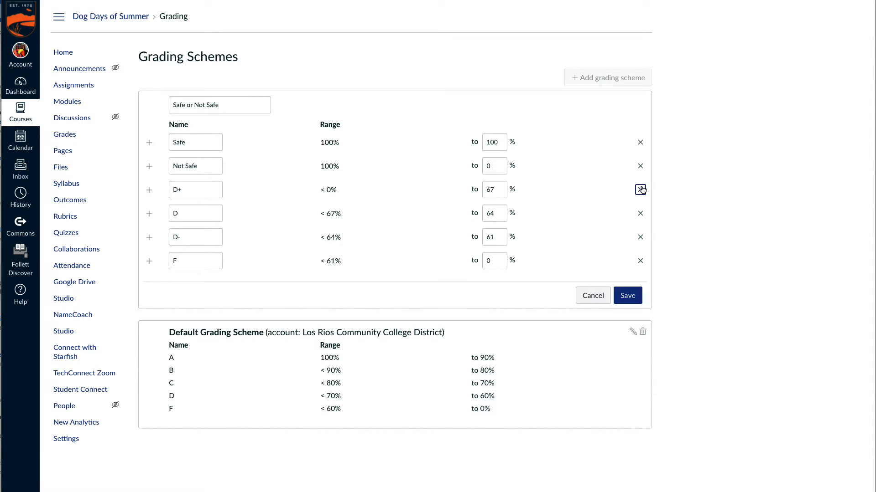
click(641, 190)
click(641, 190)
click(640, 190)
click(641, 190)
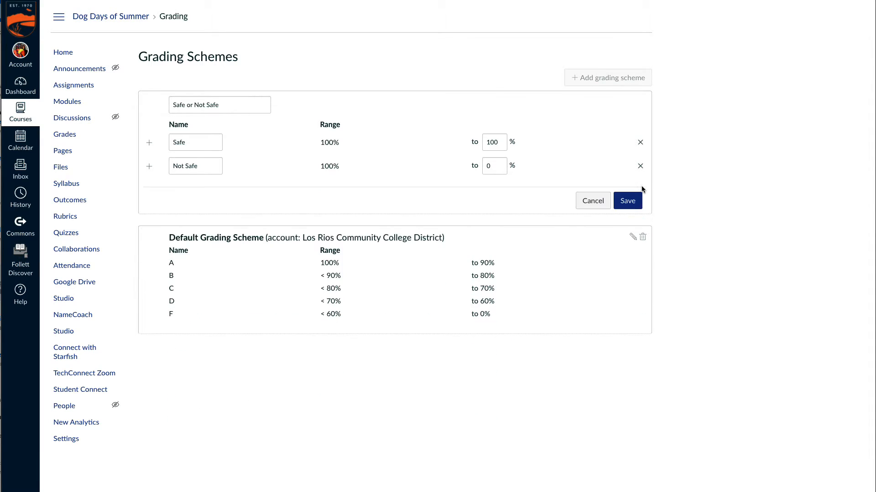
click(628, 201)
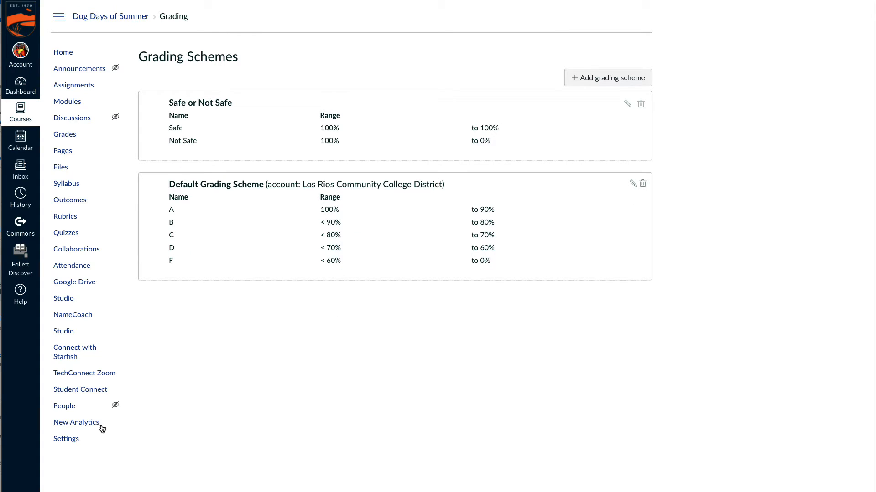
- Return to the course settings and enable the course grading scheme
click(76, 441)
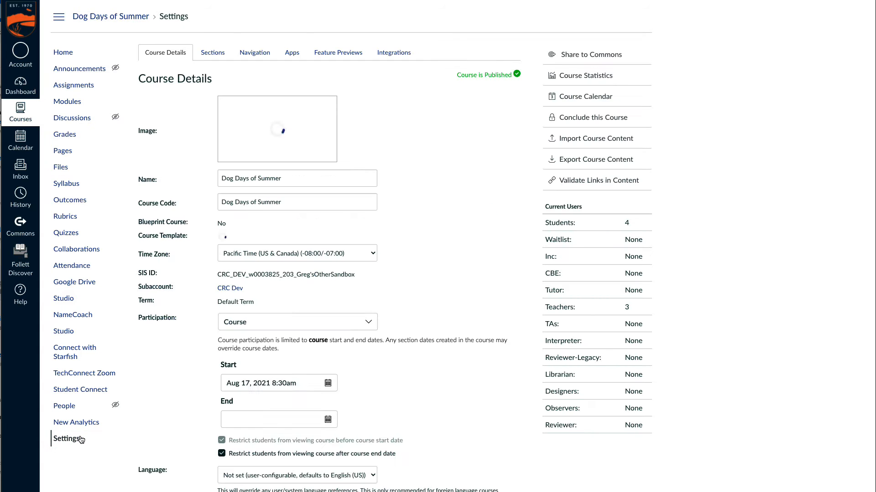
scroll(171, 382, down, 2)
scroll(178, 382, down, 2)
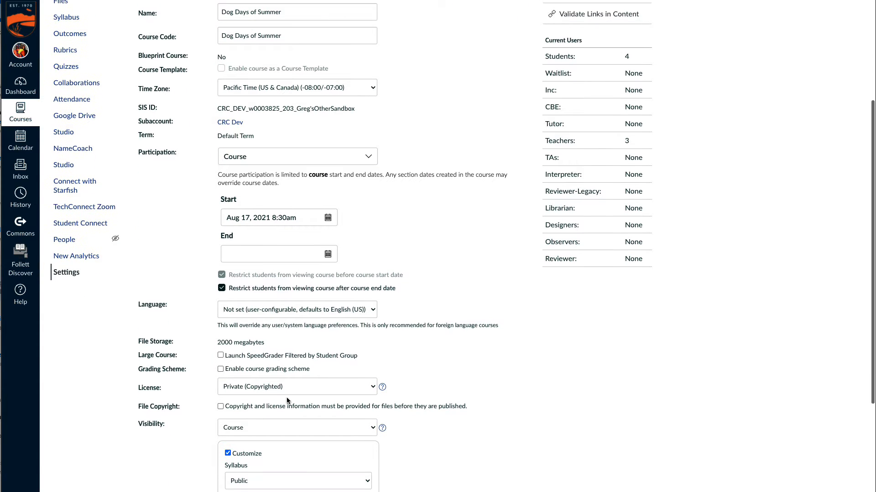
click(258, 369)
scroll(271, 382, down, 1)
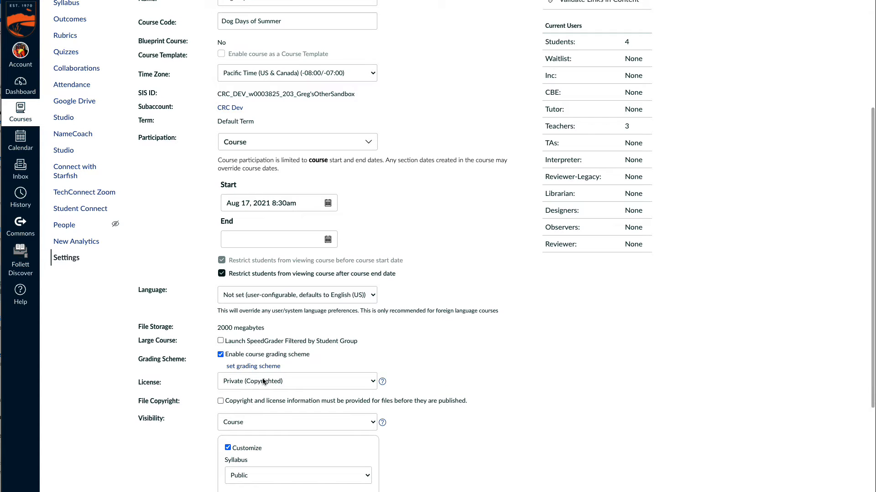
- Replace the course's default grading scheme with the "Safe or Not Safe" scheme
click(259, 367)
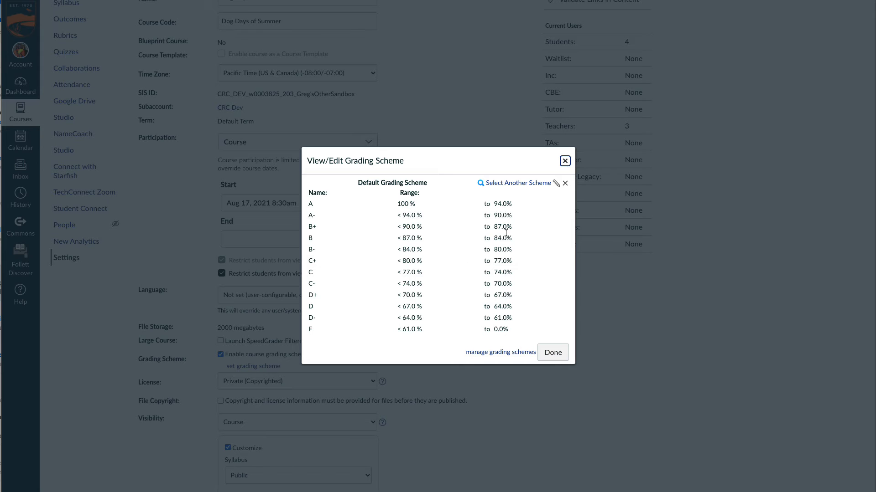
click(509, 183)
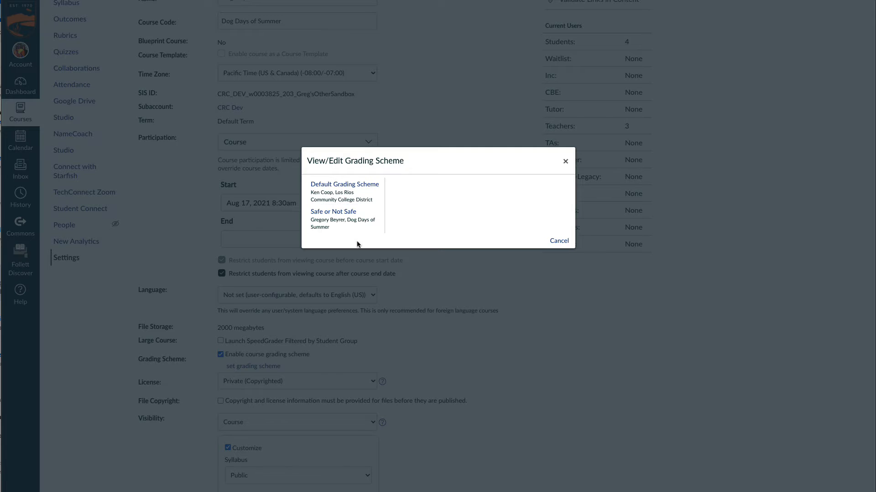
click(345, 216)
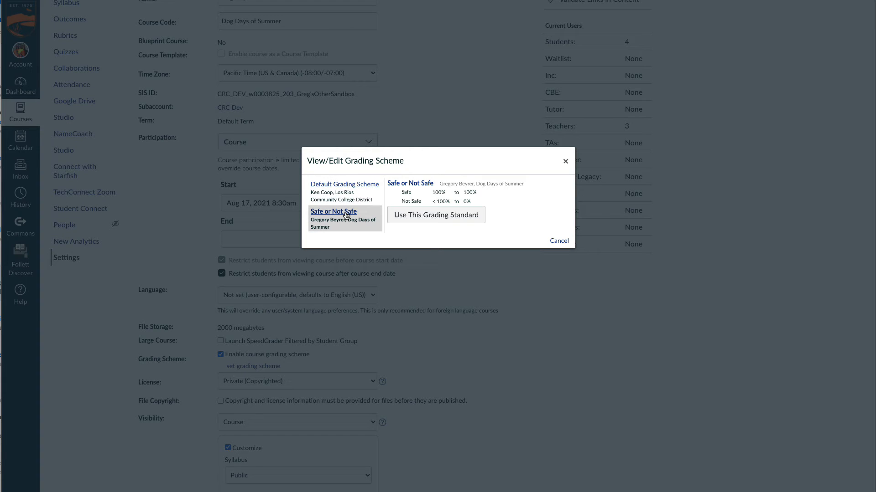
click(441, 215)
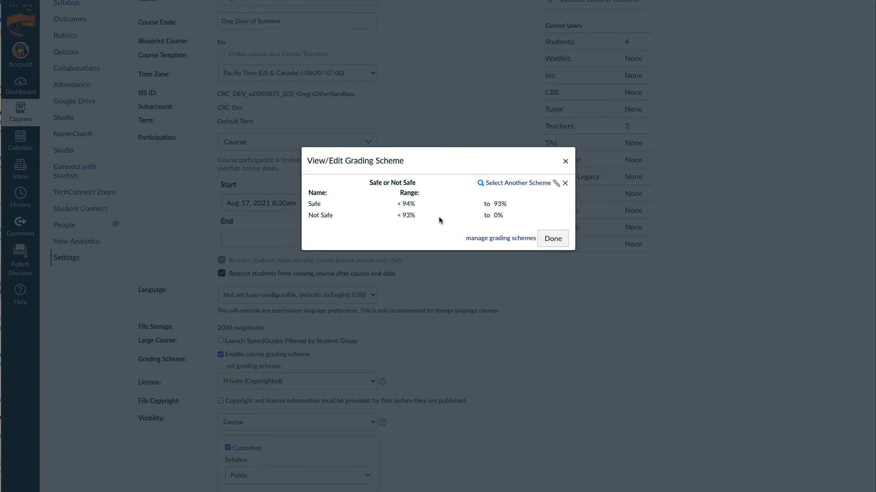
click(549, 237)
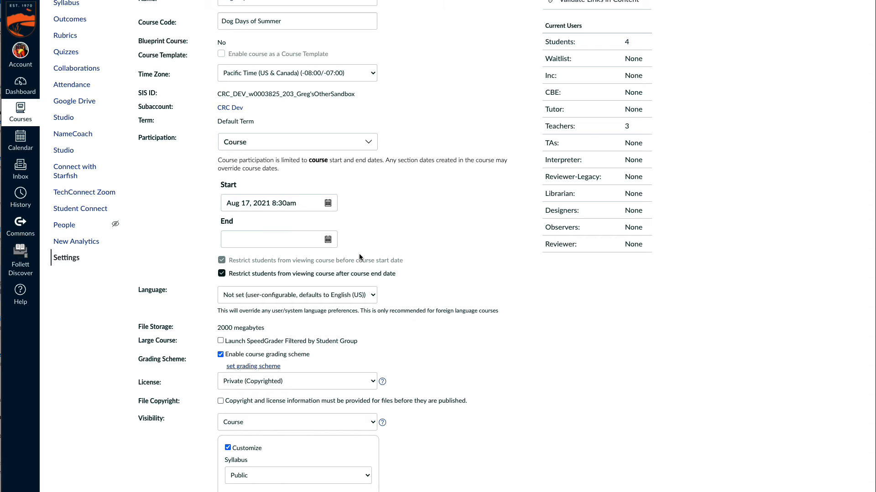
- Edit the "safety assignment" so that its grade is displayed as Letter Grade
scroll(103, 127, up, 4)
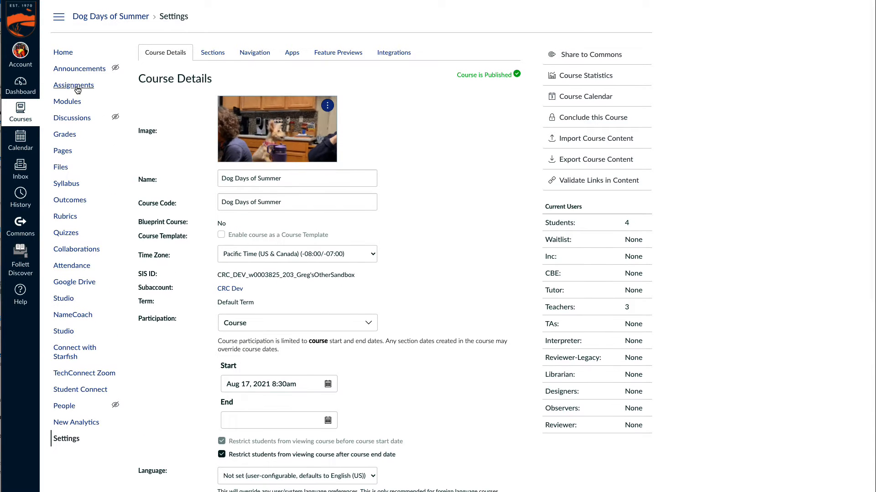
click(78, 86)
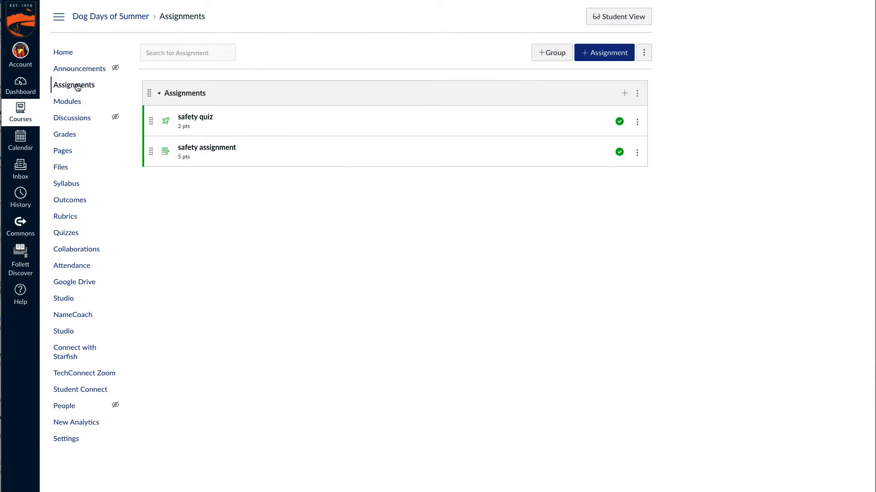
click(203, 152)
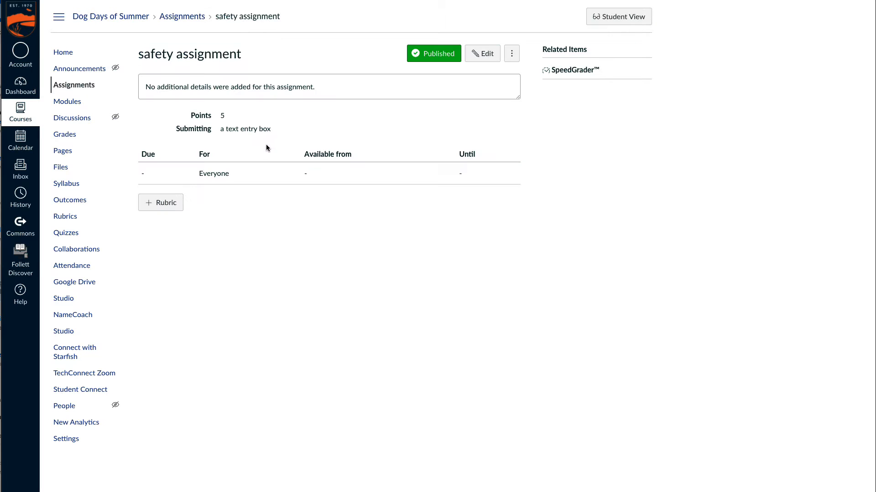
click(486, 53)
scroll(441, 297, down, 5)
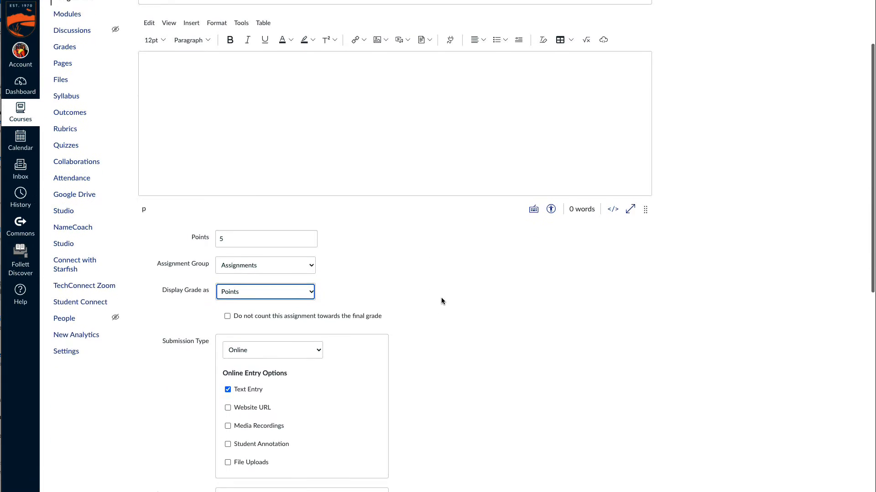
click(292, 173)
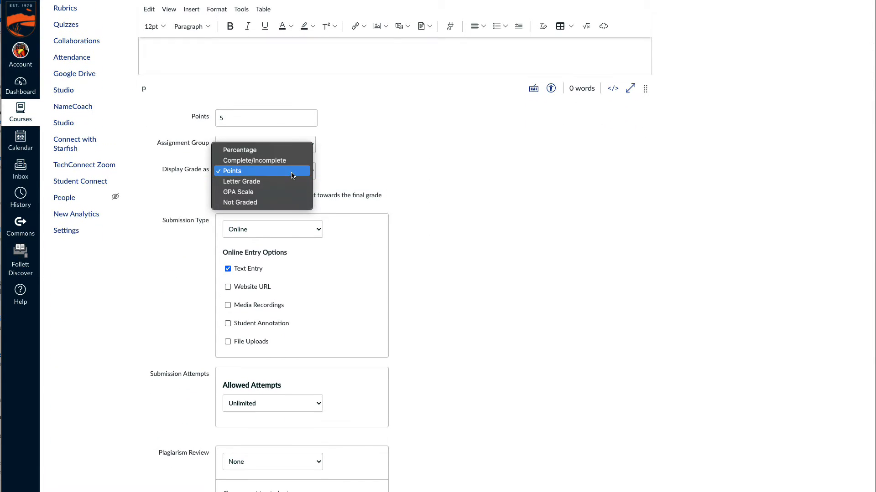
click(288, 181)
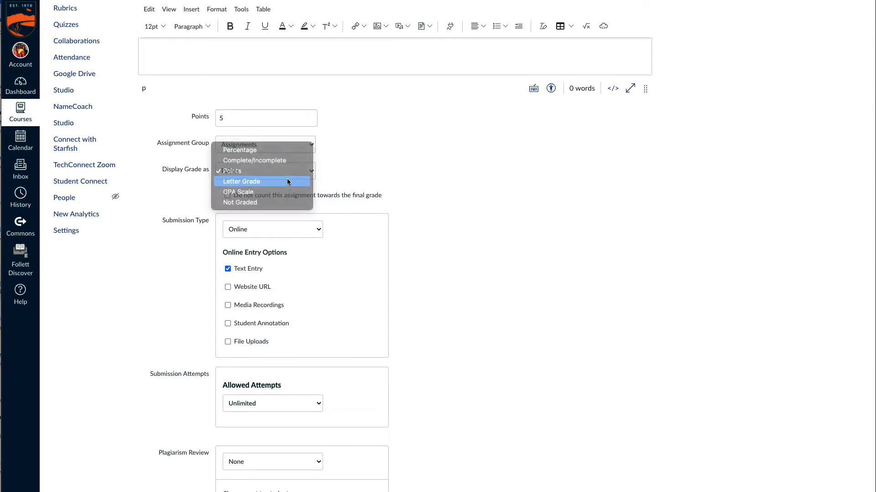
- Check the grading scheme attached to the safety assignment and save the assignment
click(264, 195)
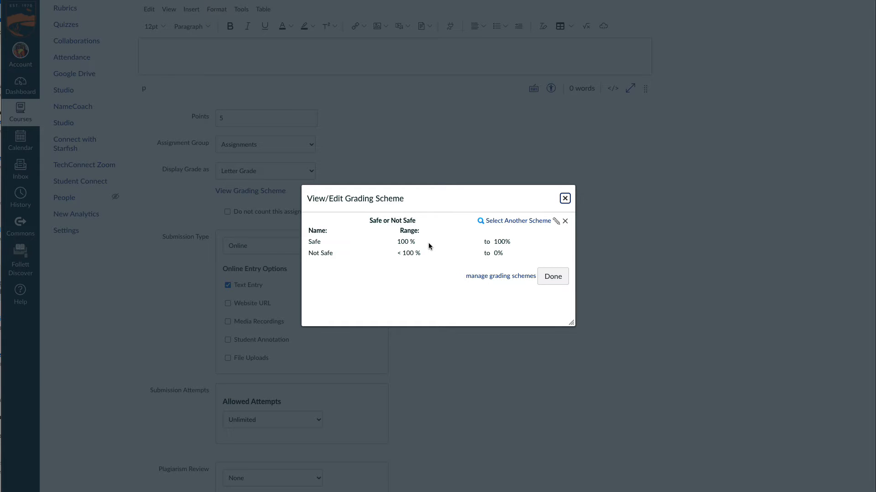
click(550, 277)
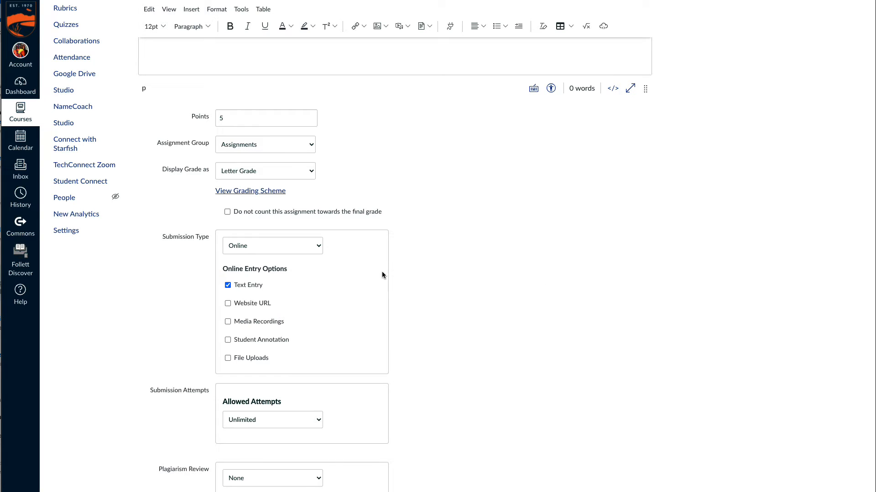
scroll(453, 294, down, 7)
click(632, 473)
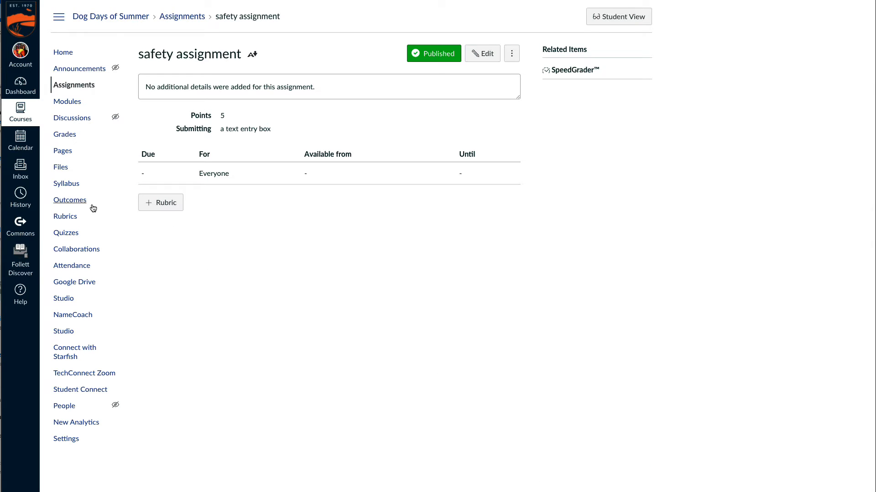
- Open the course gradebook and view the grade options for the first student's safety assignment without choosing one
click(77, 134)
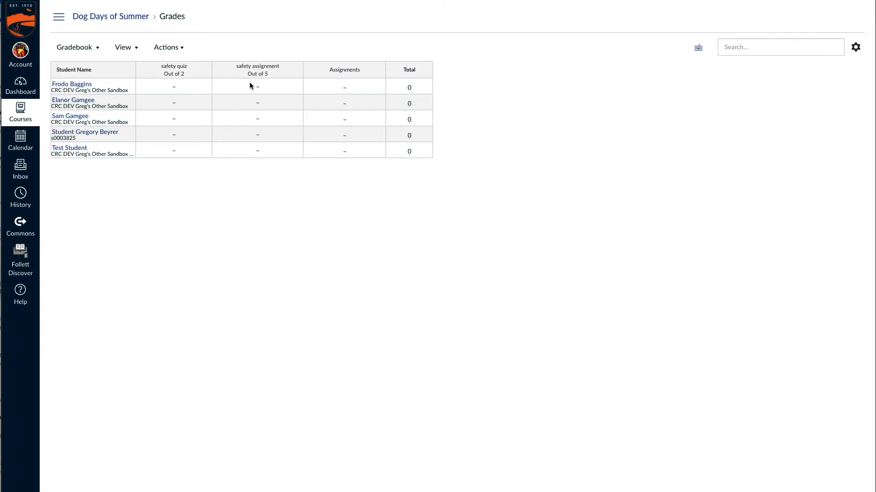
click(274, 87)
click(281, 87)
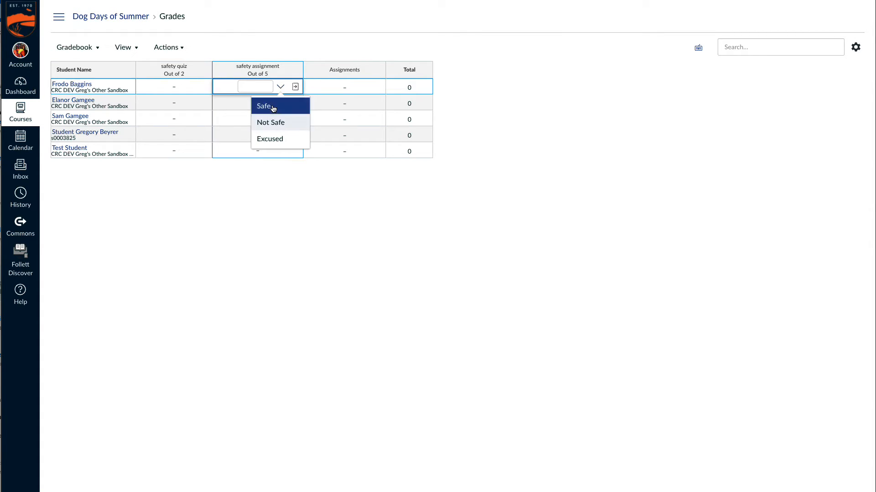
click(215, 195)
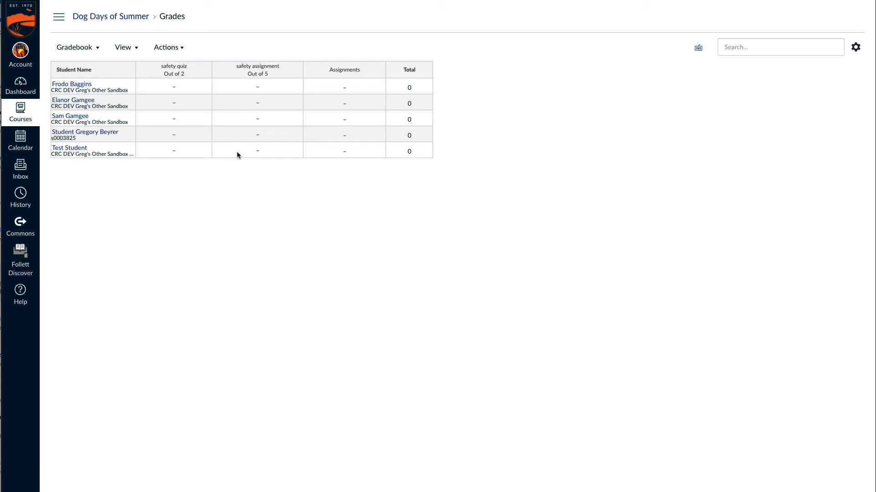
- Enter a score of 2 for the first student's safety assignment
click(257, 90)
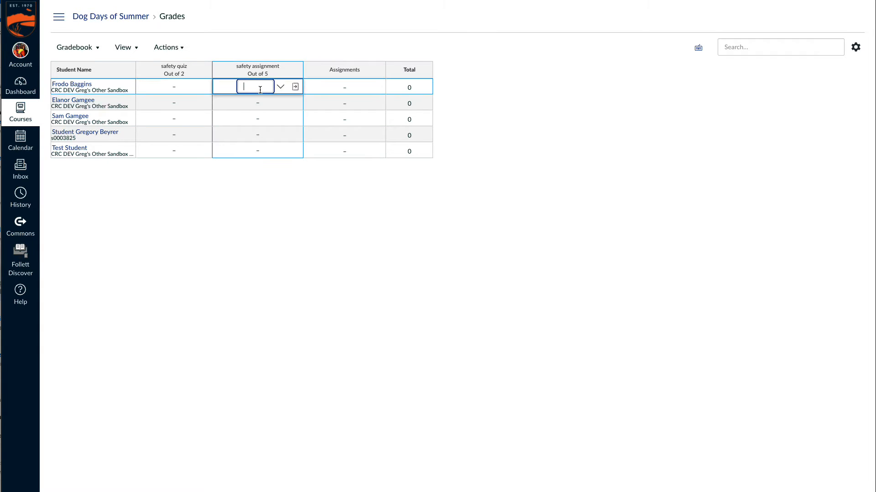
text(2)
key(Tab)
click(310, 173)
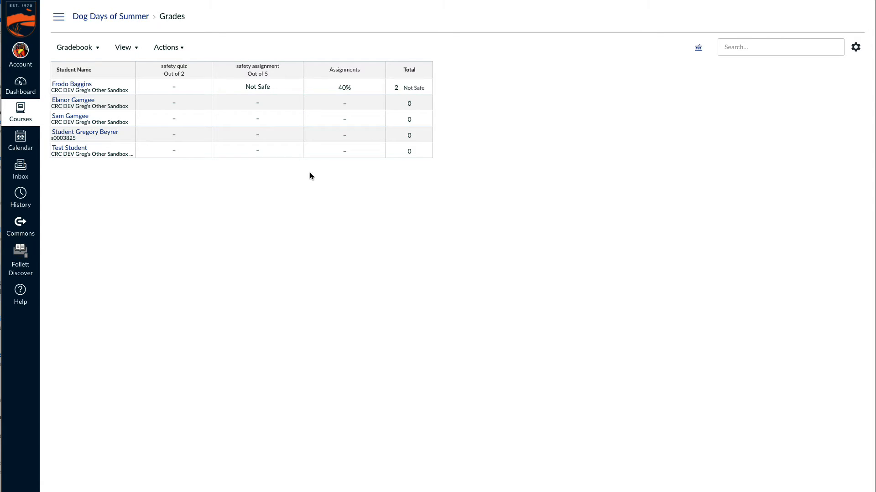
- Enter a score of 5 for the first student's safety assignment
click(262, 93)
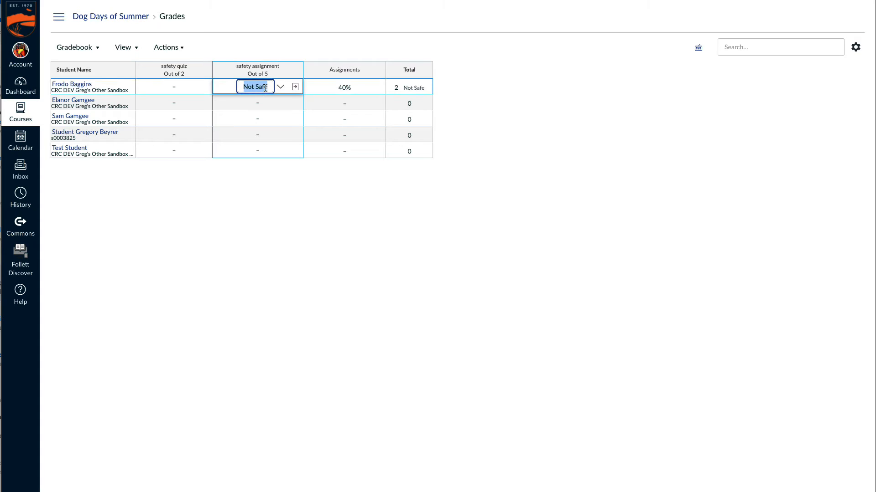
text(5)
key(Tab)
key(Tab)
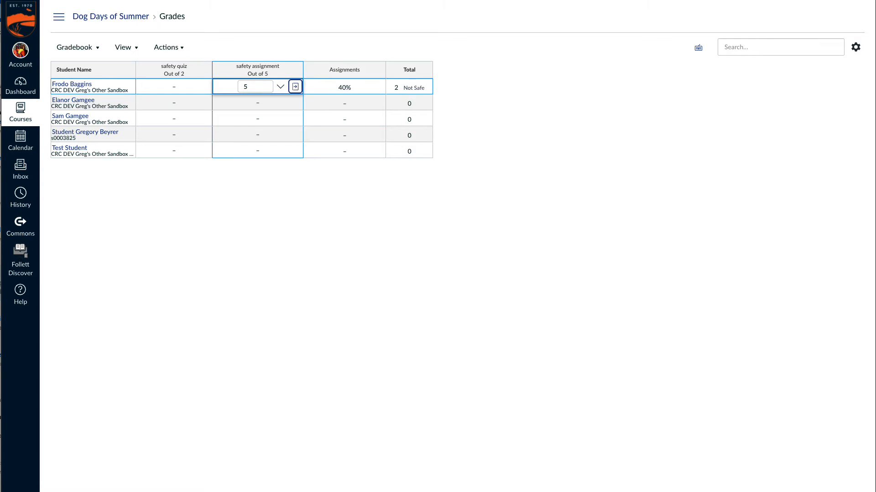
key(Return)
- Change the first student's safety assignment score to 4.999
click(279, 91)
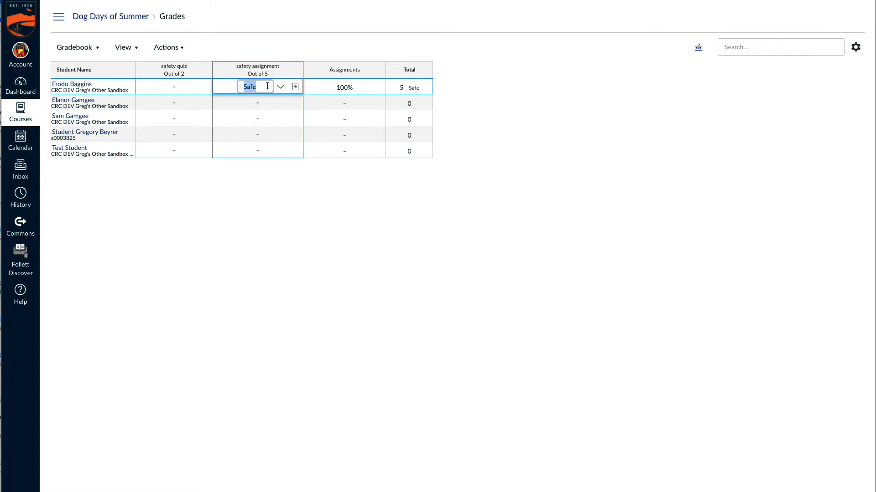
text(4.999)
key(Tab)
key(Return)
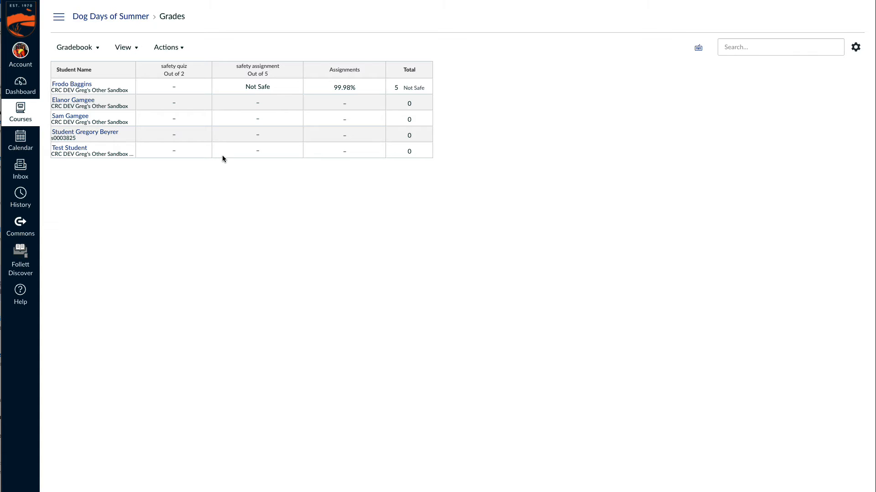
- Open the classic "safety quiz" from the course assignments for editing and look through its details for a grade display option
click(59, 17)
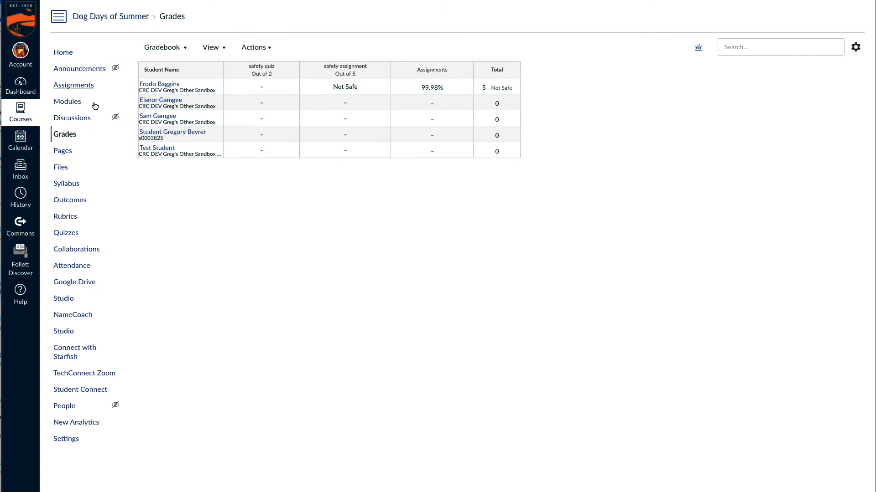
click(72, 85)
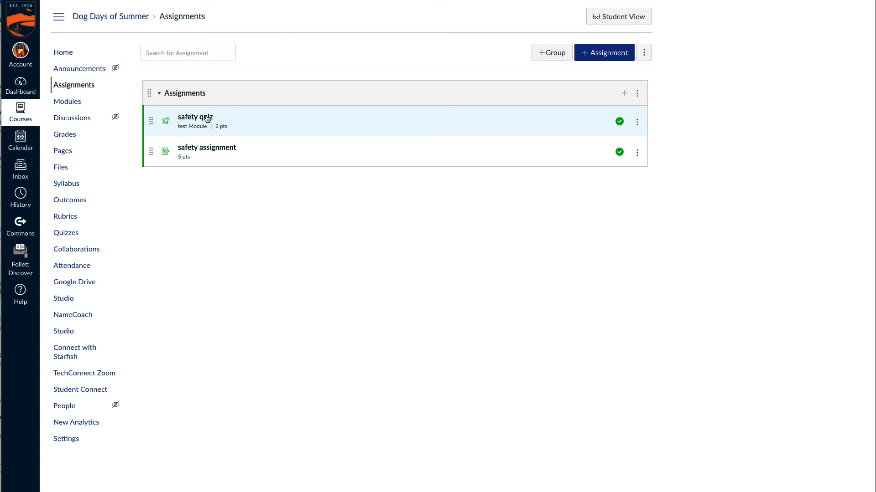
click(207, 117)
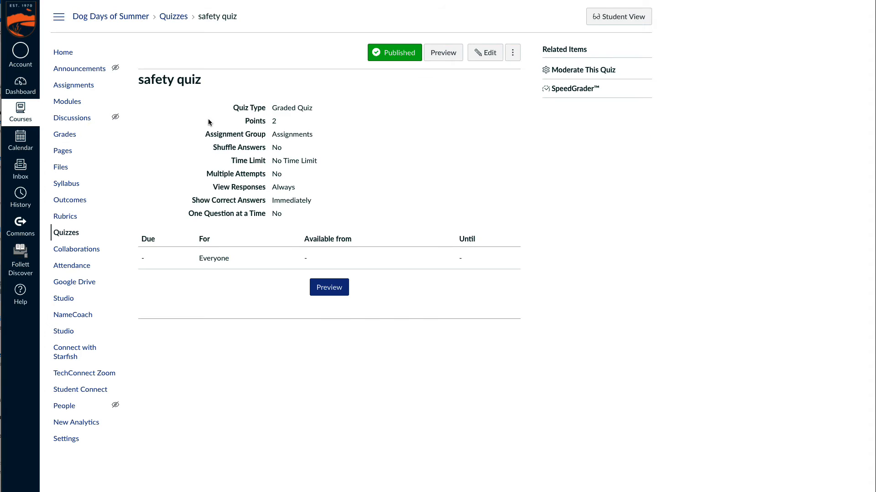
click(484, 53)
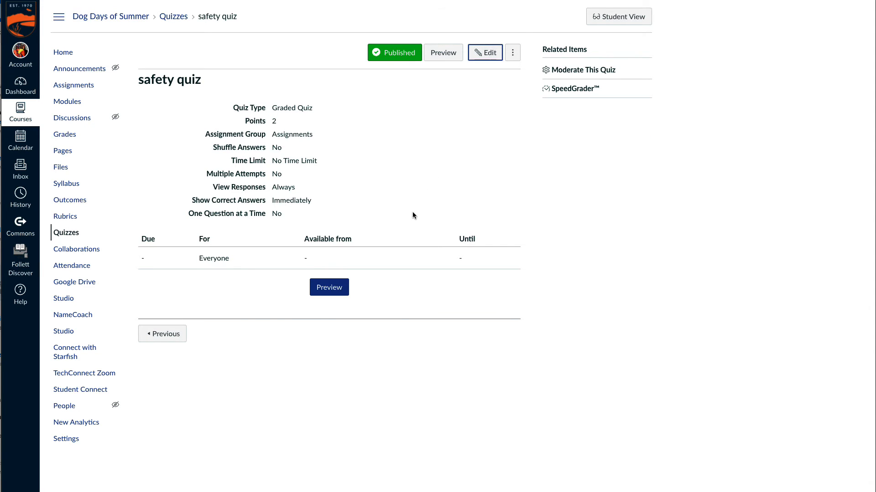
scroll(444, 358, down, 5)
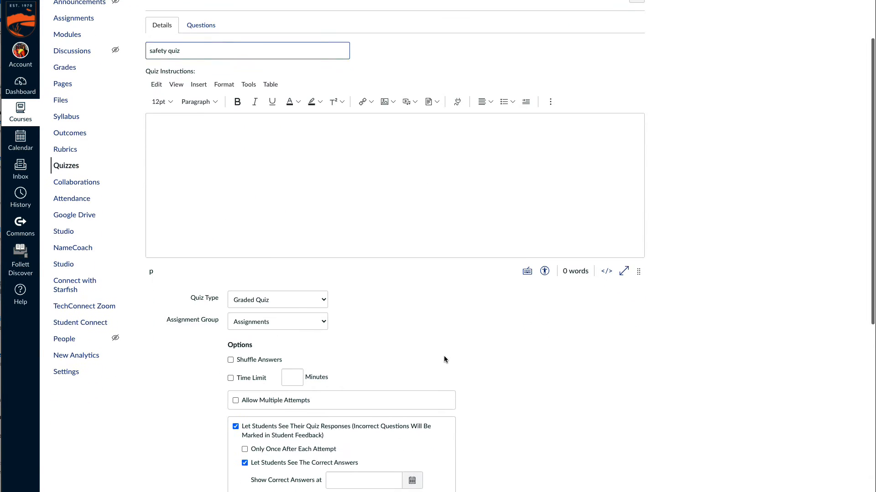
scroll(478, 353, up, 5)
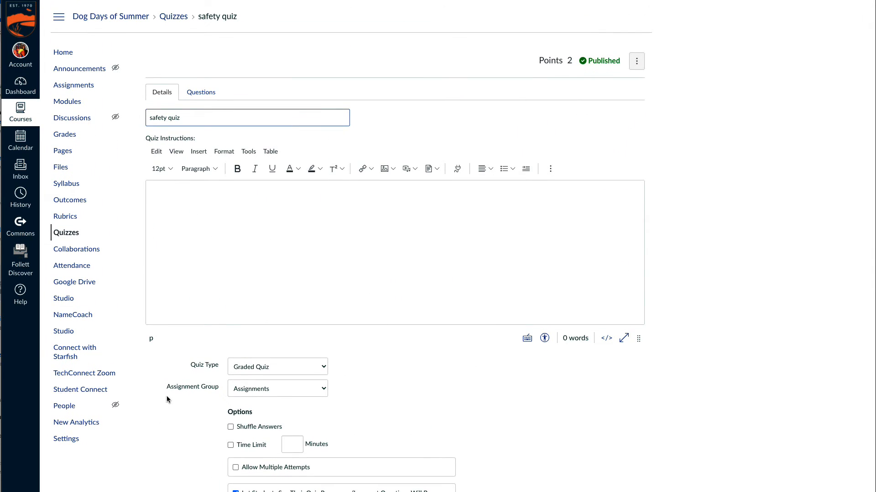
- Enable the New Quizzes feature preview in the course settings
click(59, 440)
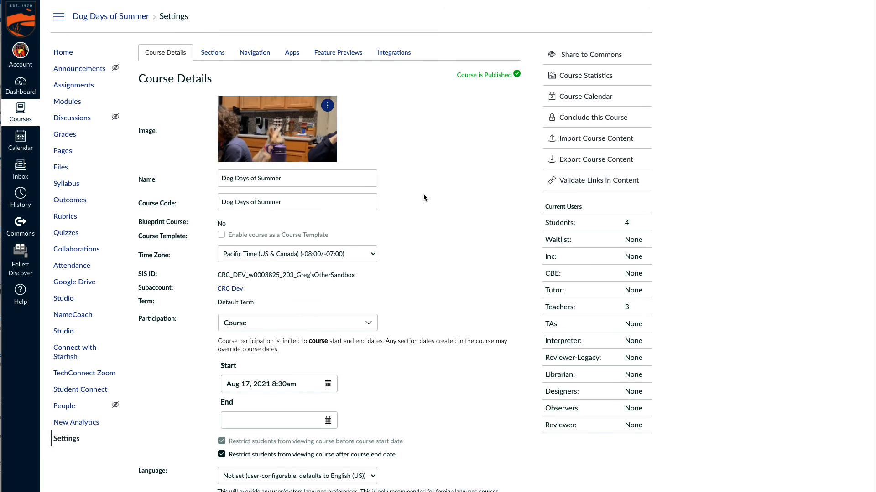
click(348, 55)
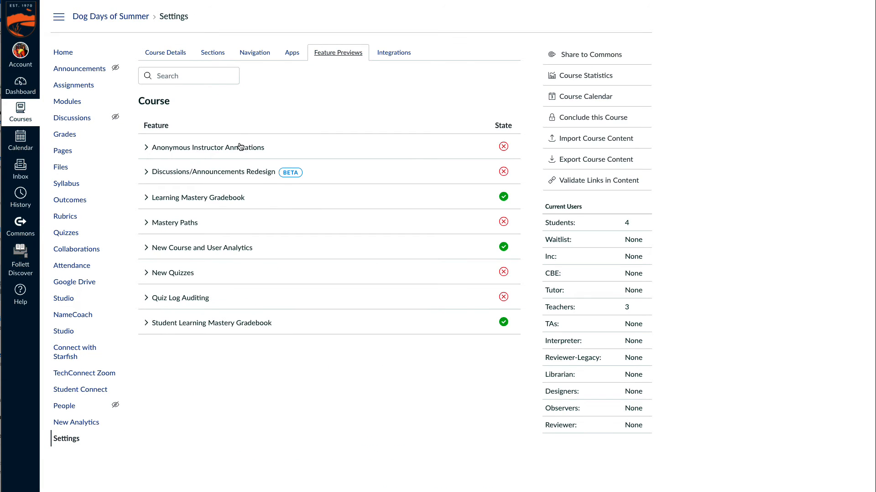
click(503, 272)
click(503, 294)
- Migrate the classic "safety quiz" to New Quizzes from the course quiz list
click(78, 233)
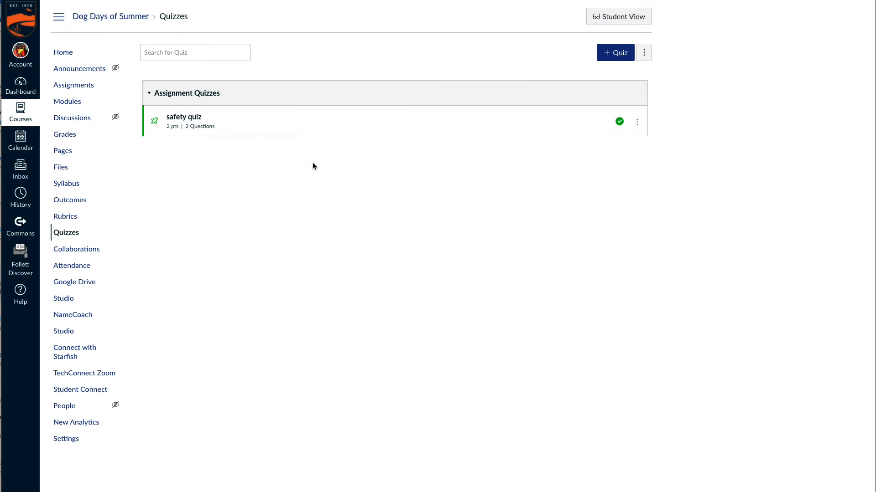
click(638, 123)
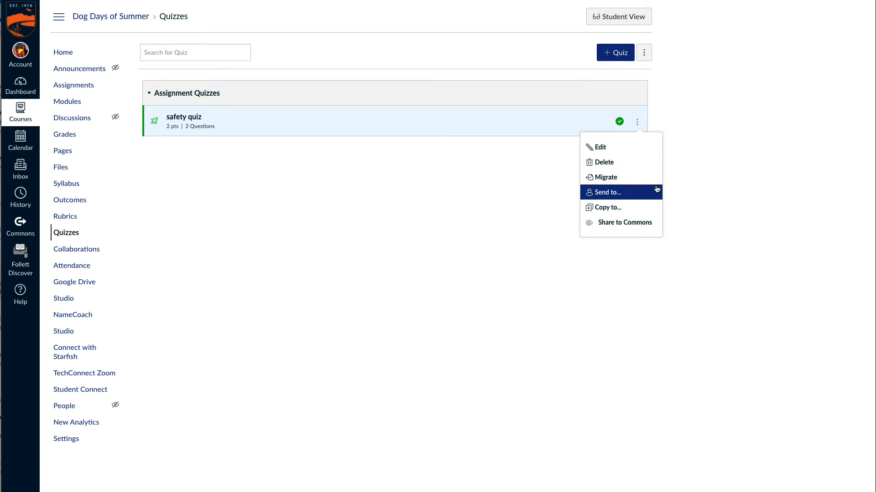
click(622, 181)
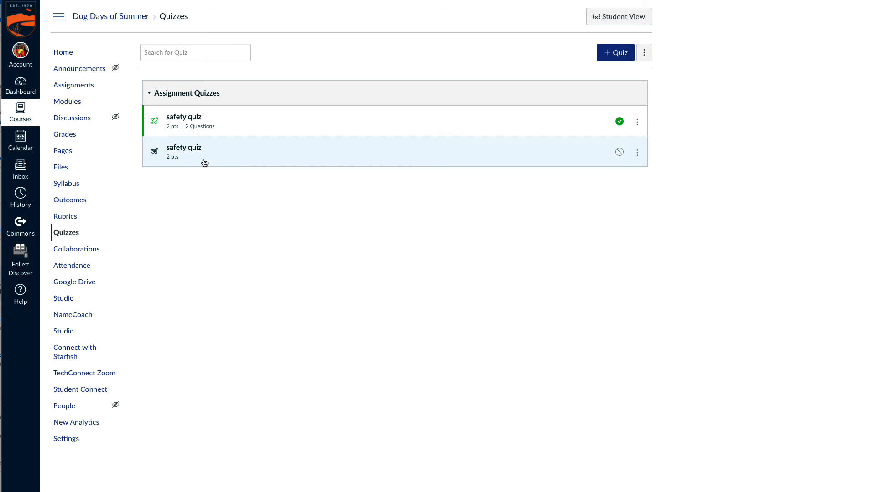
- Open the unpublished migrated safety quiz, display its grade as Letter Grade, and check the attached grading scheme
click(183, 147)
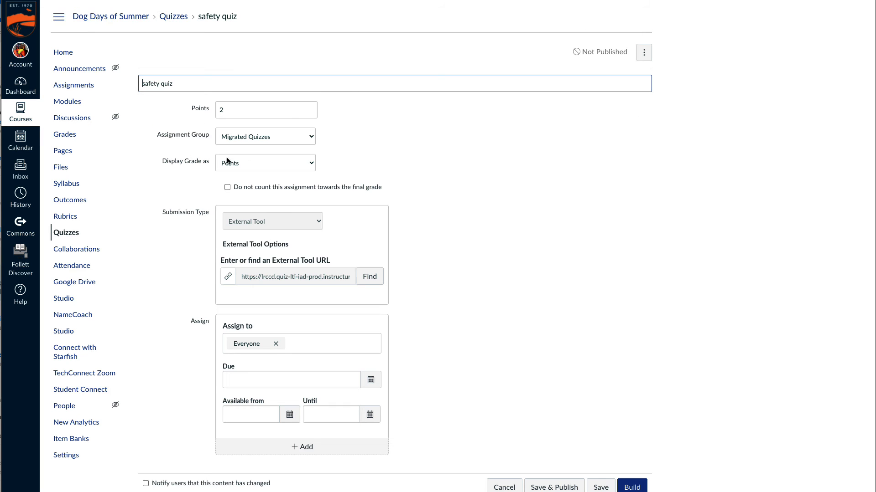
click(312, 166)
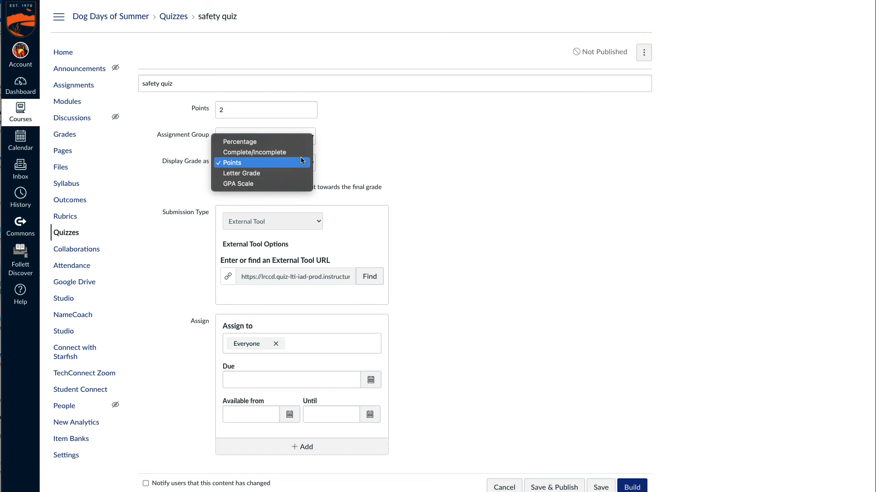
click(275, 174)
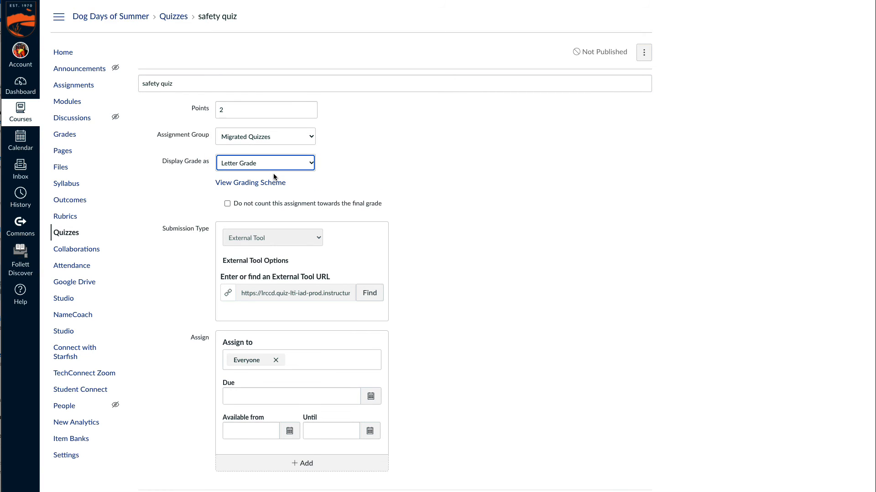
click(267, 183)
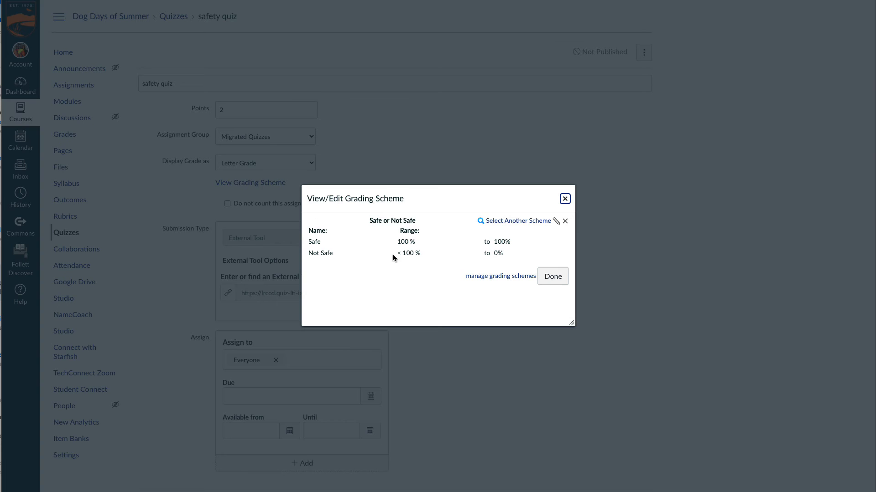
click(550, 278)
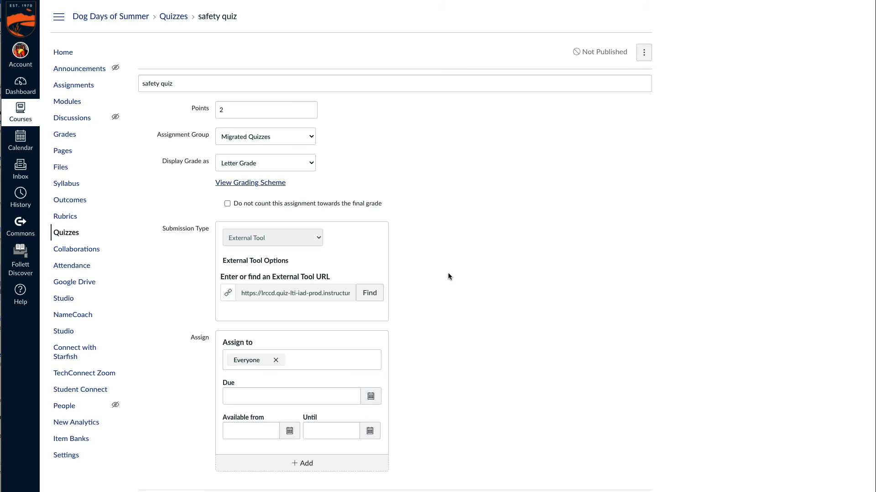
- Rename the migrated quiz as "safety quiz - migrated", then save and publish it
scroll(448, 273, down, 1)
scroll(433, 264, up, 1)
click(196, 82)
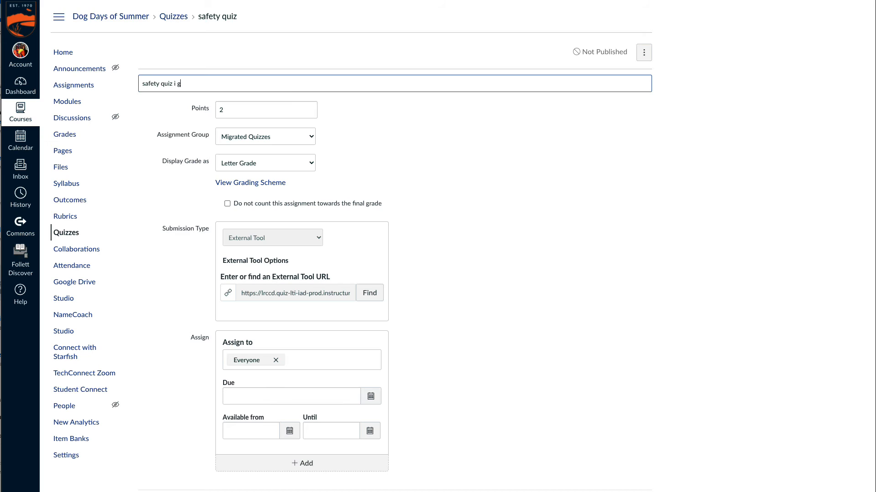
key(BackSpace)
key(BackSpace)
text(igrated)
scroll(612, 228, down, 2)
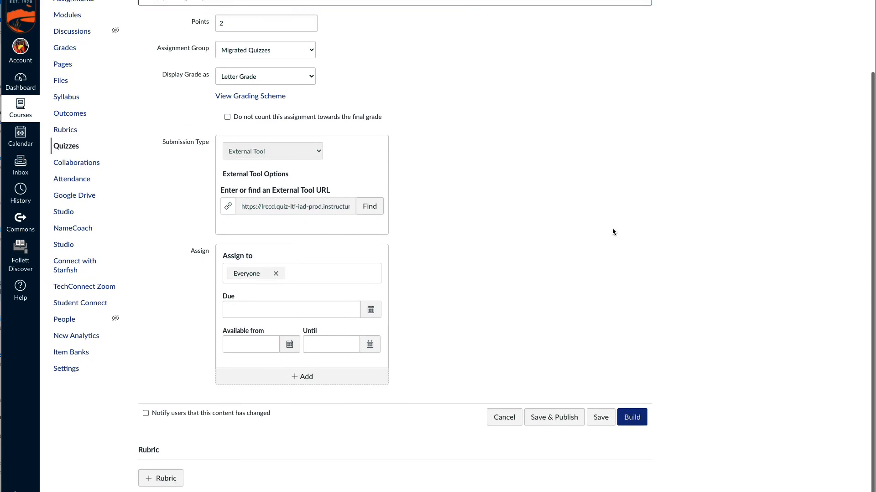
click(553, 421)
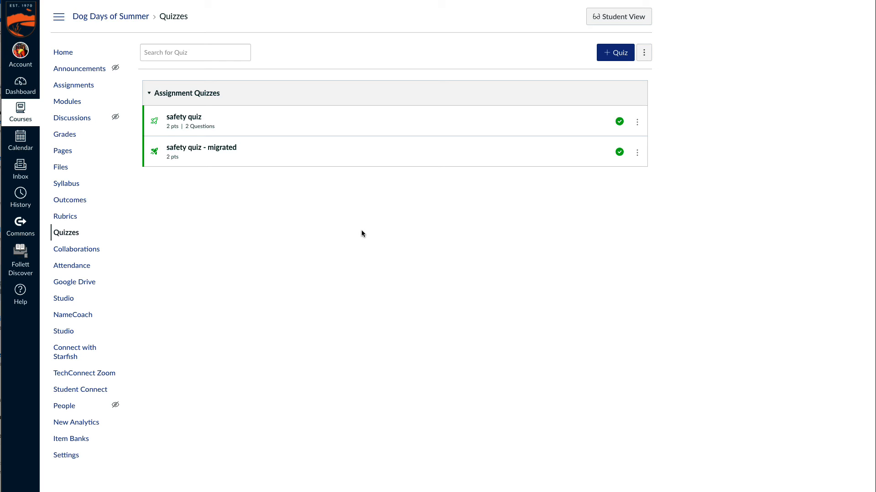
- In Student View, take the original safety quiz, answering "follow the plan" and "run away", and submit it
click(619, 16)
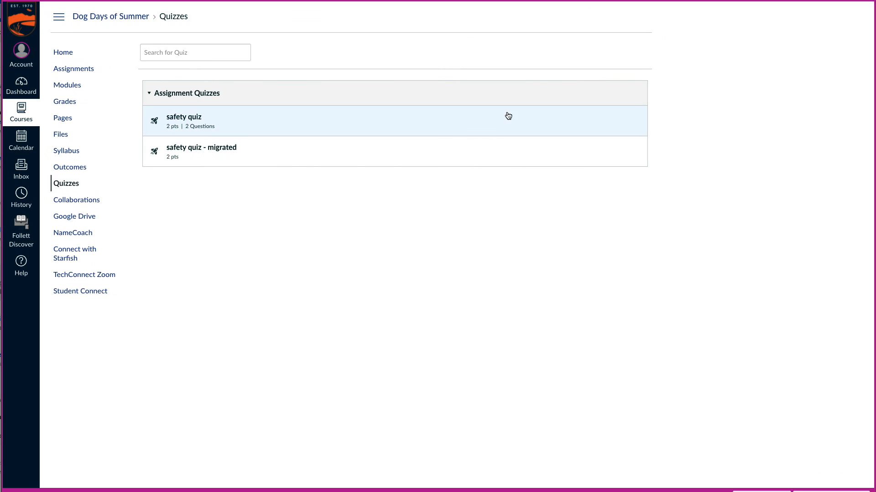
click(176, 118)
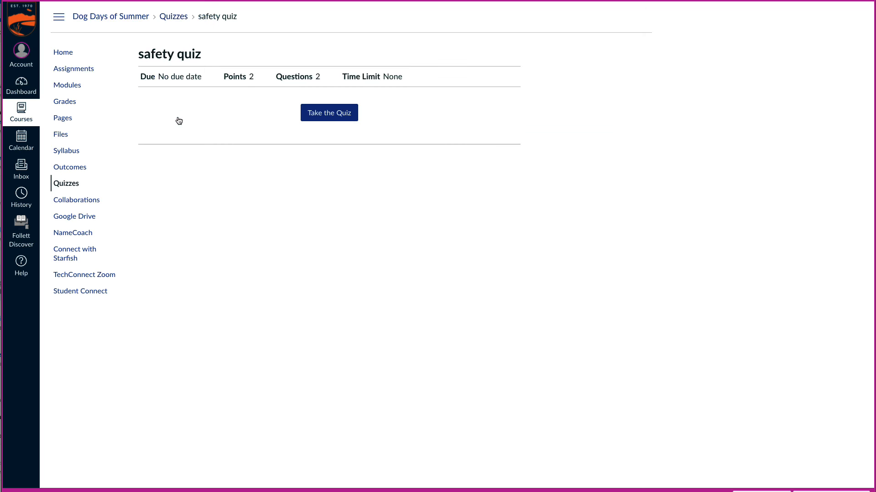
click(326, 111)
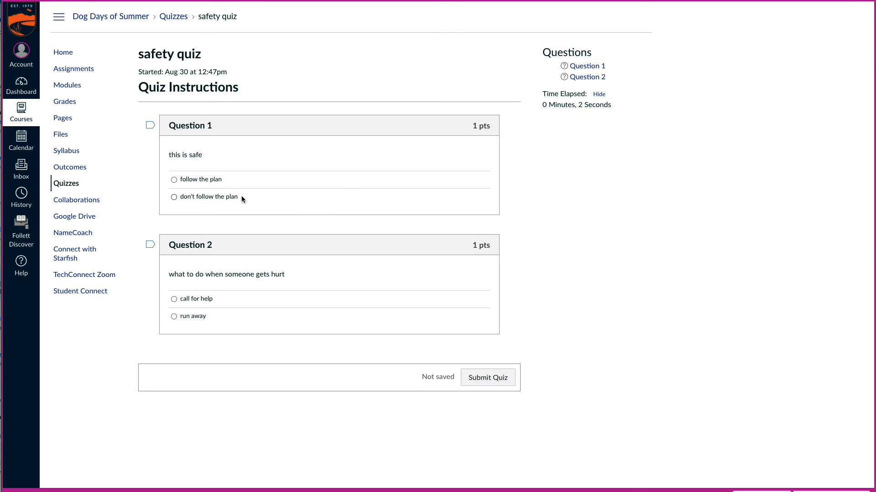
click(198, 179)
click(187, 318)
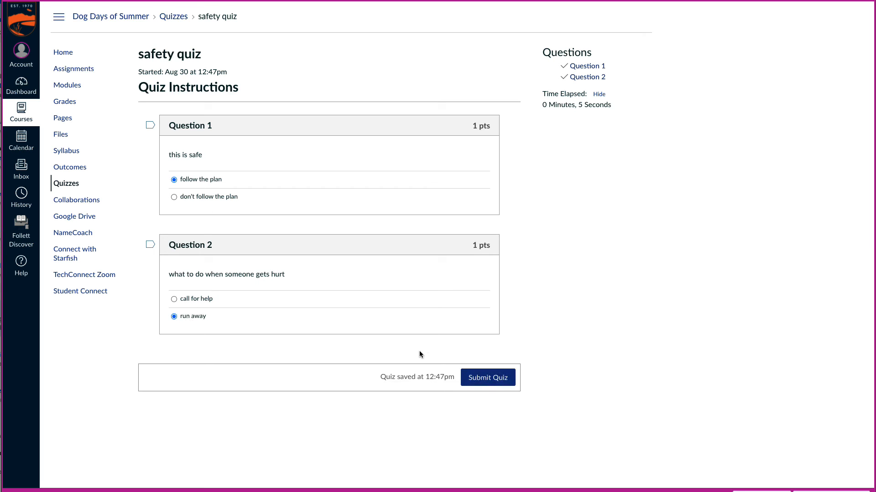
click(488, 378)
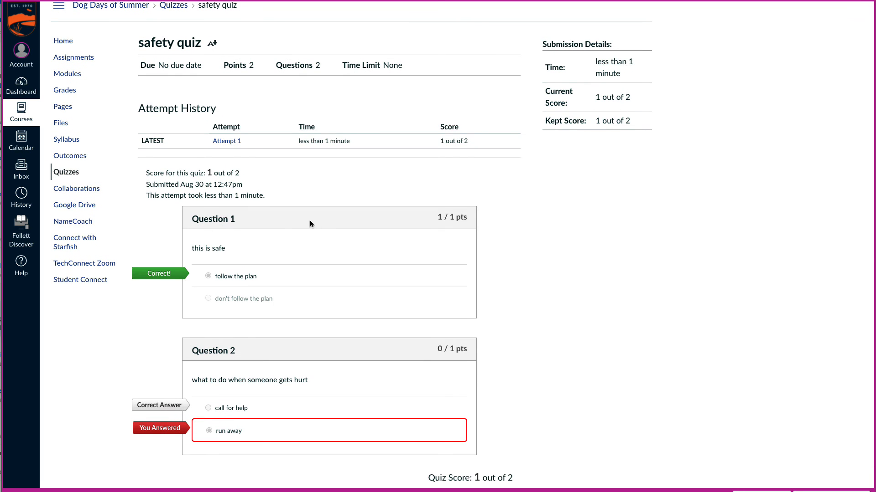
- Take "safety quiz - migrated" as the test student, answering "follow the plan" and "run away", and confirm the submission
click(66, 171)
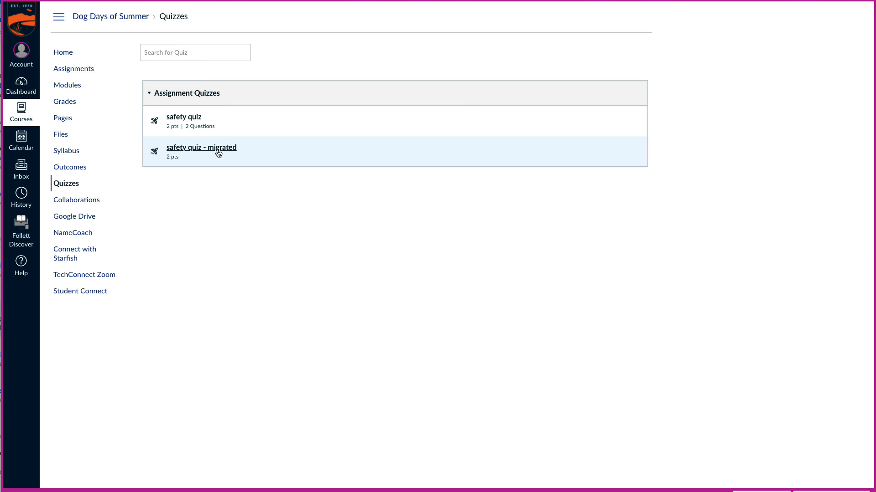
click(218, 150)
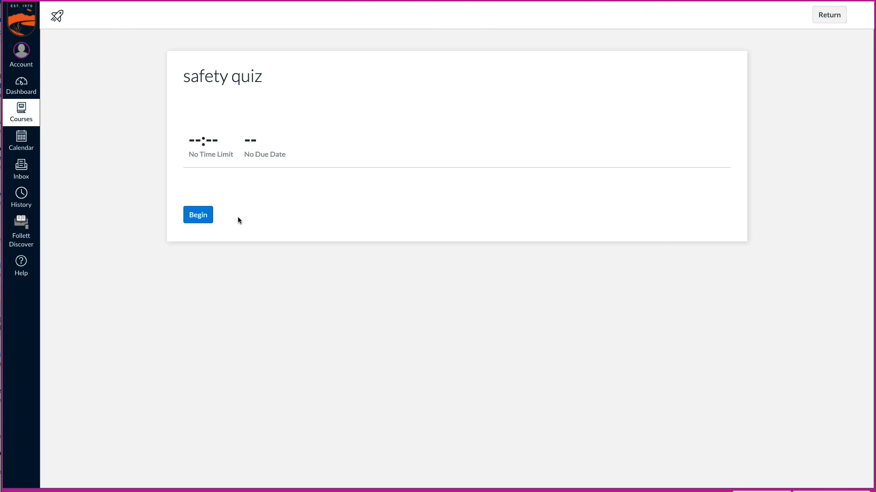
click(197, 214)
click(202, 139)
click(202, 226)
click(730, 256)
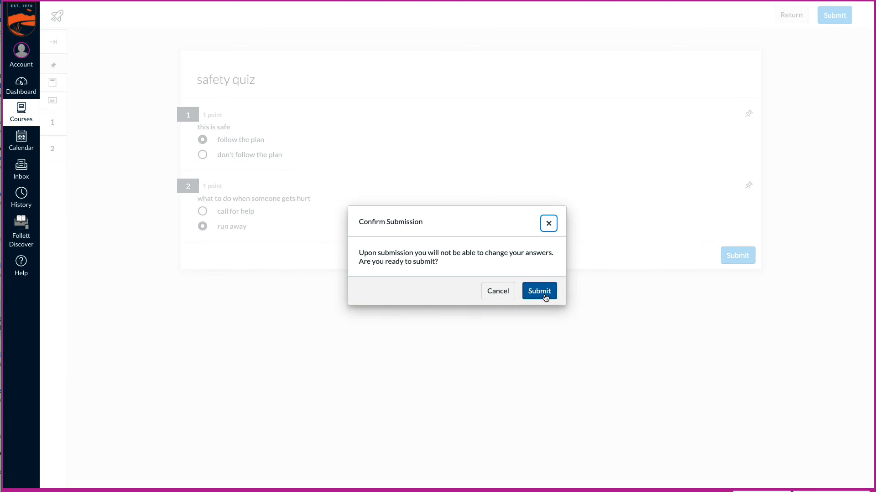
click(542, 292)
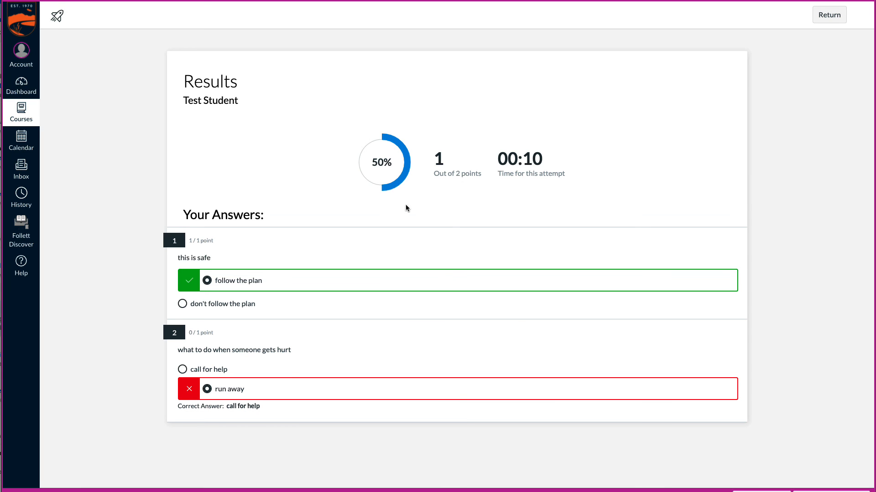
- Leave the quiz results and view the test student's course grades
click(821, 16)
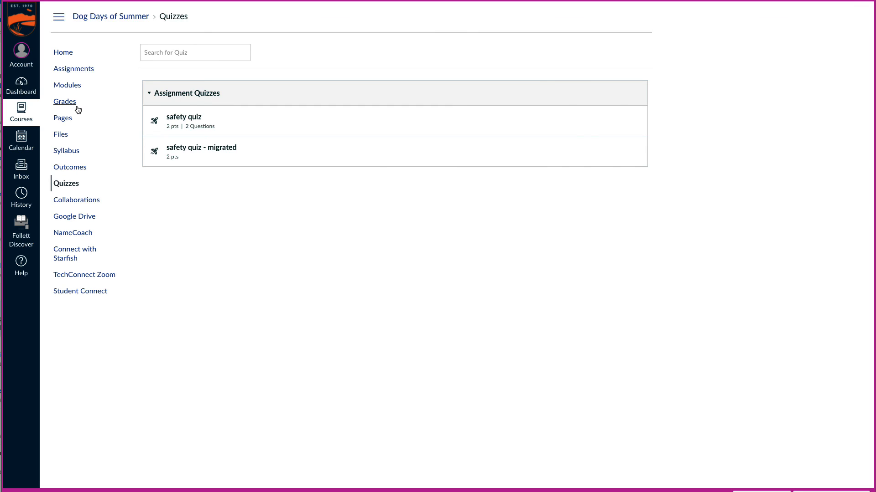
click(76, 106)
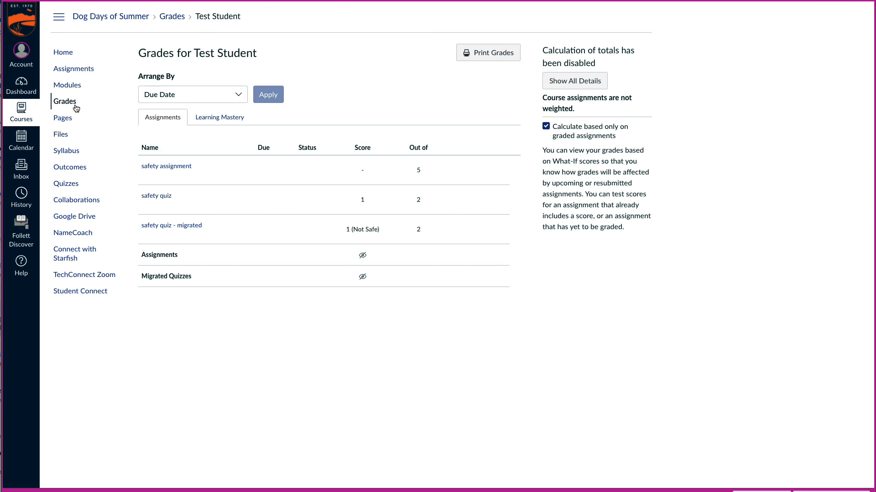